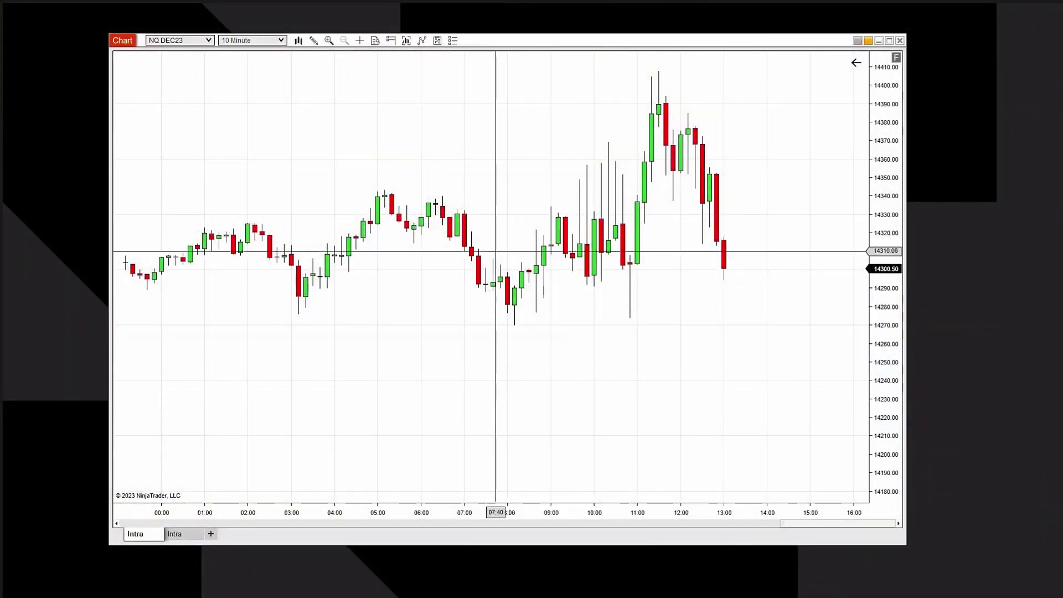
Open the chart's Indicators window from its right-click menu.
{"action": "right_click", "coordinate": [446, 129]}
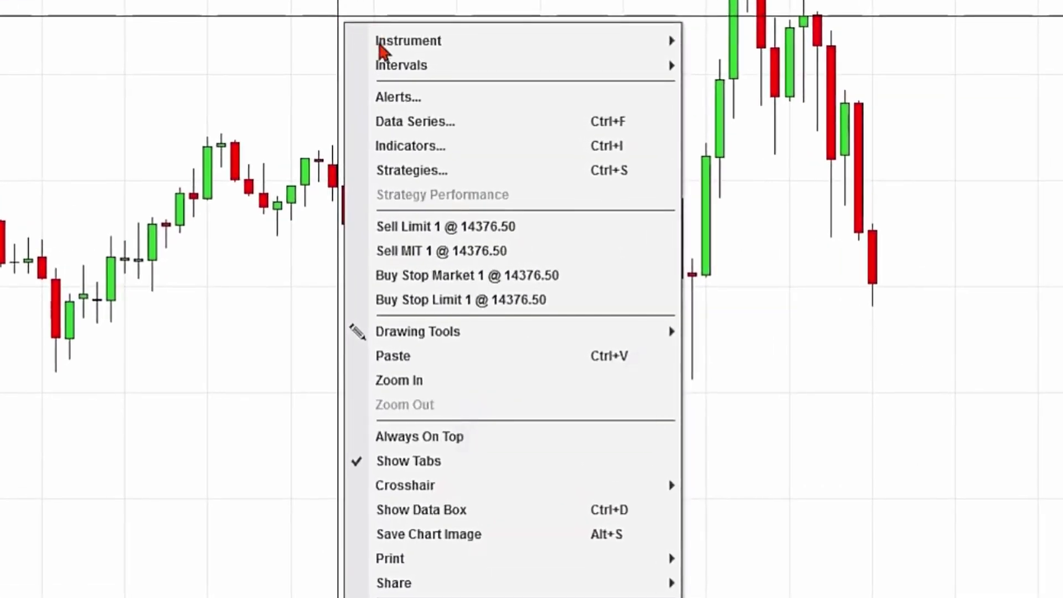
{"action": "left_click", "coordinate": [428, 157]}
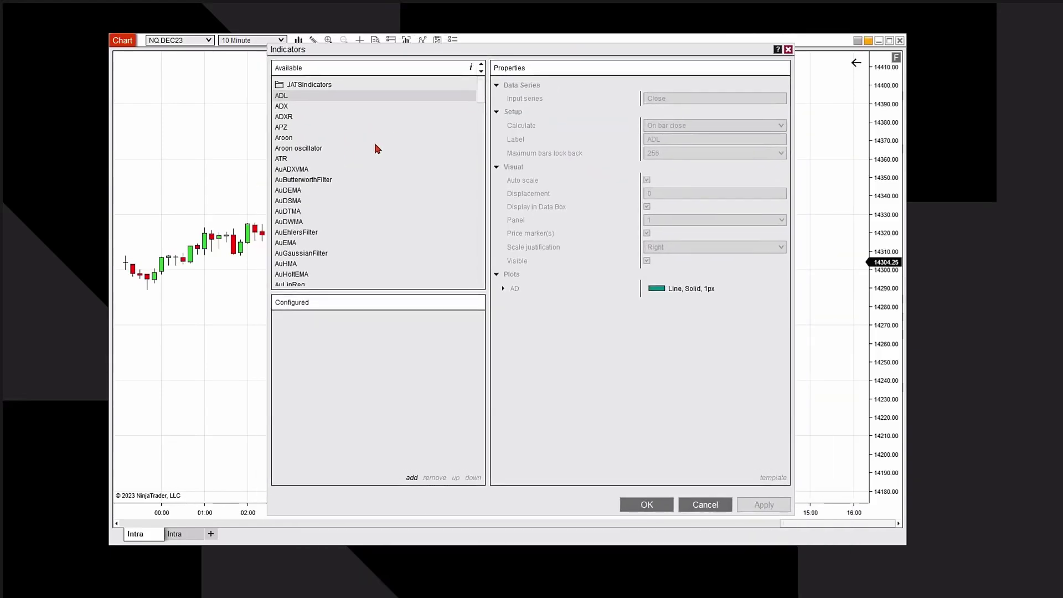
{"action": "scroll", "coordinate": [391, 149], "scroll_direction": "down", "scroll_amount": 4}
{"action": "scroll", "coordinate": [391, 150], "scroll_direction": "down", "scroll_amount": 4}
{"action": "scroll", "coordinate": [392, 150], "scroll_direction": "down", "scroll_amount": 4}
{"action": "scroll", "coordinate": [396, 178], "scroll_direction": "down", "scroll_amount": 4}
{"action": "scroll", "coordinate": [392, 169], "scroll_direction": "down", "scroll_amount": 4}
{"action": "scroll", "coordinate": [382, 191], "scroll_direction": "down", "scroll_amount": 8}
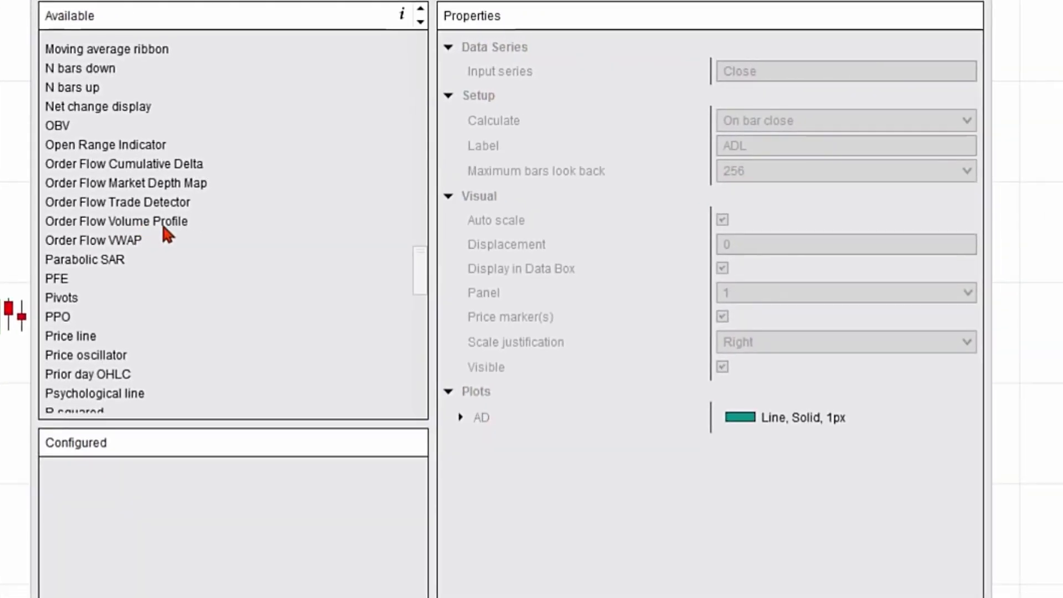
Add Order Flow Volume Profile to the chart and set Calculate to On price change.
{"action": "left_click", "coordinate": [167, 222]}
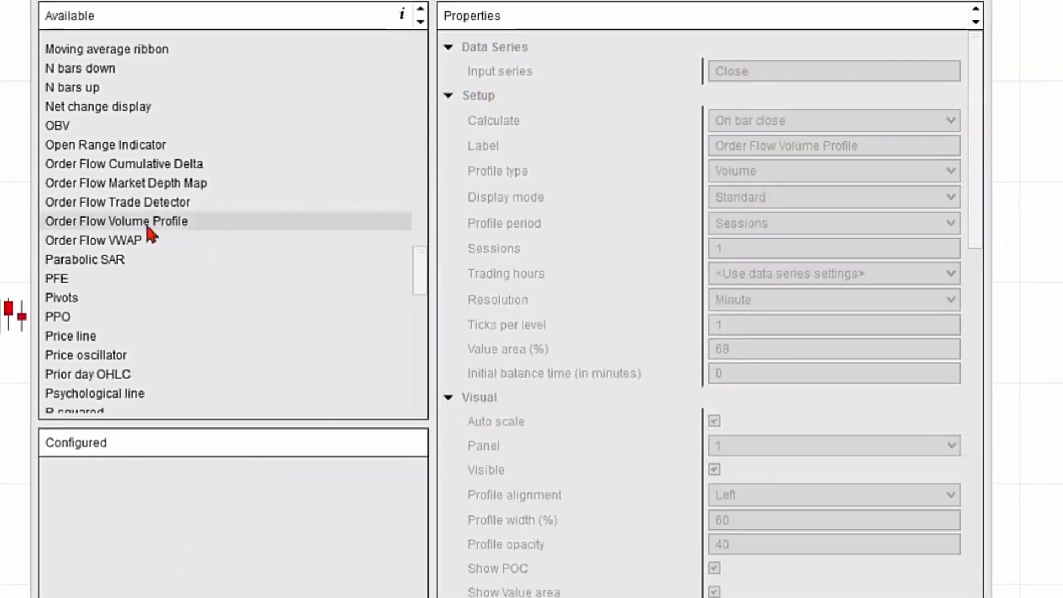
{"action": "double_click", "coordinate": [186, 222]}
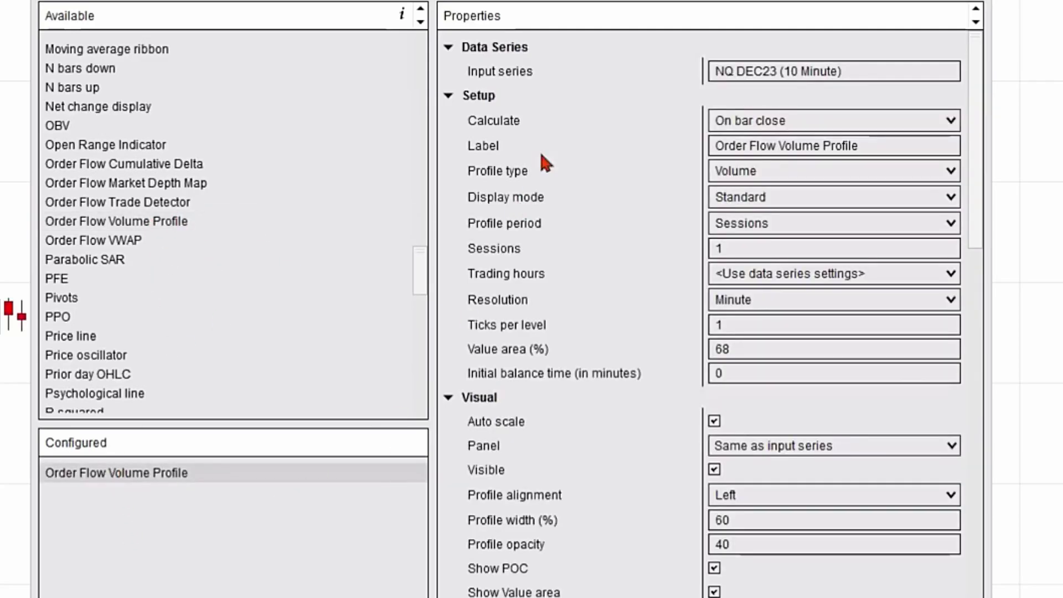
{"action": "left_click_drag", "start_coordinate": [582, 2], "coordinate": [545, 4]}
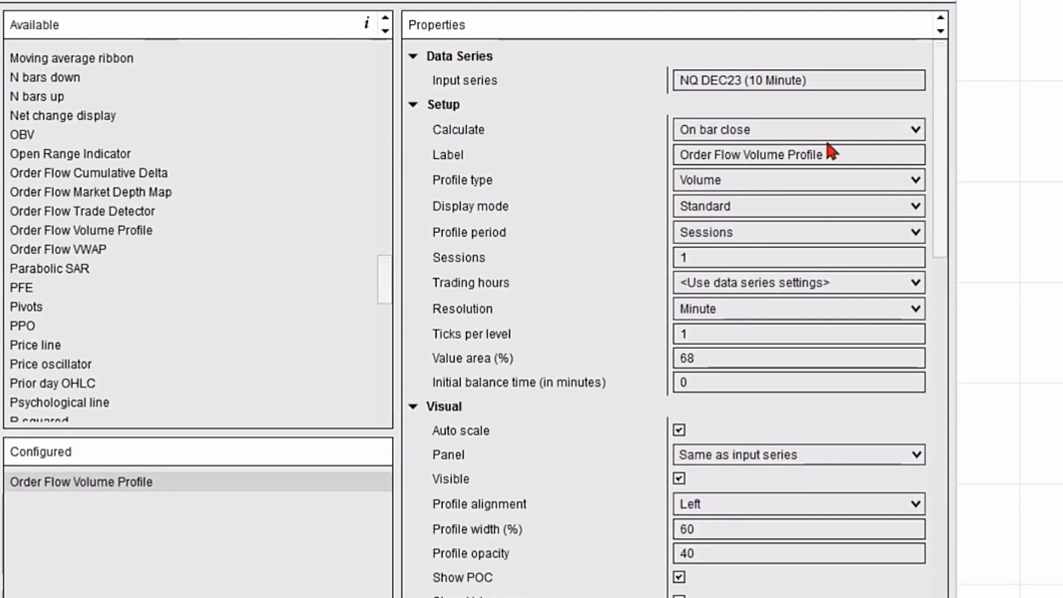
{"action": "left_click", "coordinate": [909, 136]}
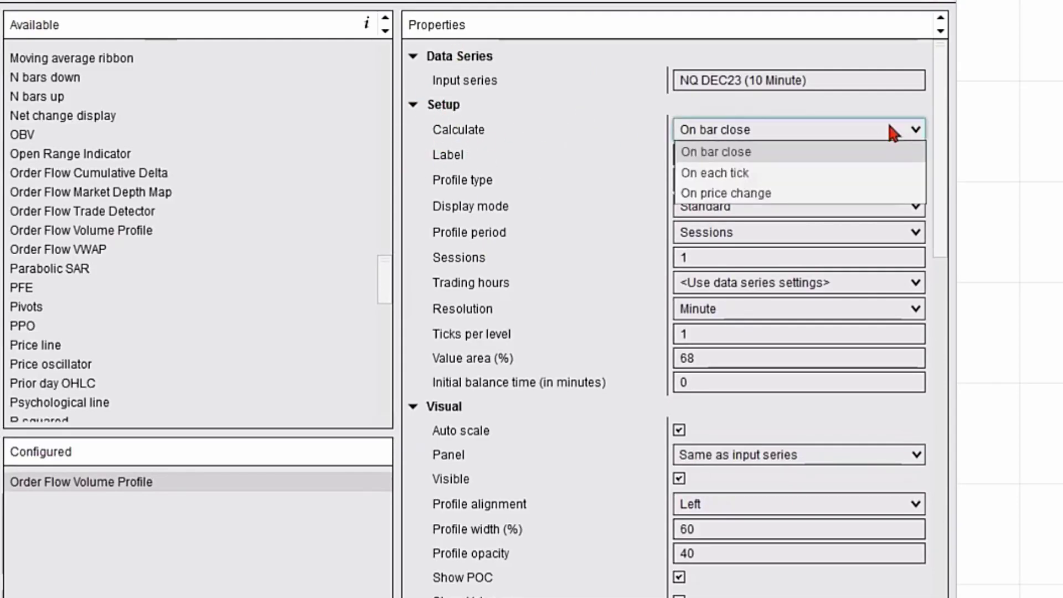
{"action": "left_click", "coordinate": [725, 195]}
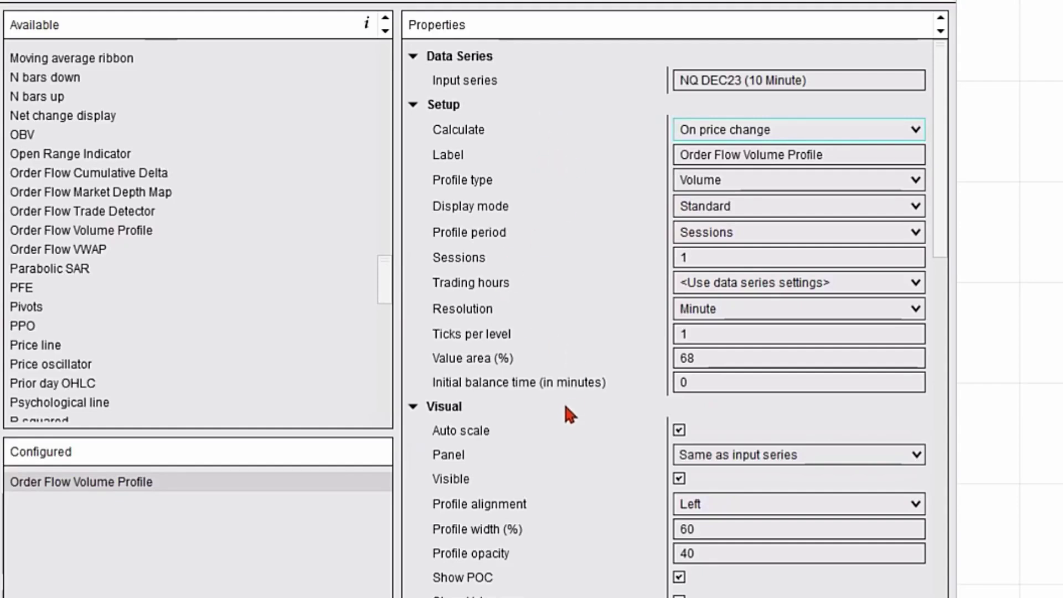
{"action": "scroll", "coordinate": [565, 407], "scroll_direction": "down", "scroll_amount": 5}
{"action": "scroll", "coordinate": [565, 411], "scroll_direction": "down", "scroll_amount": 4}
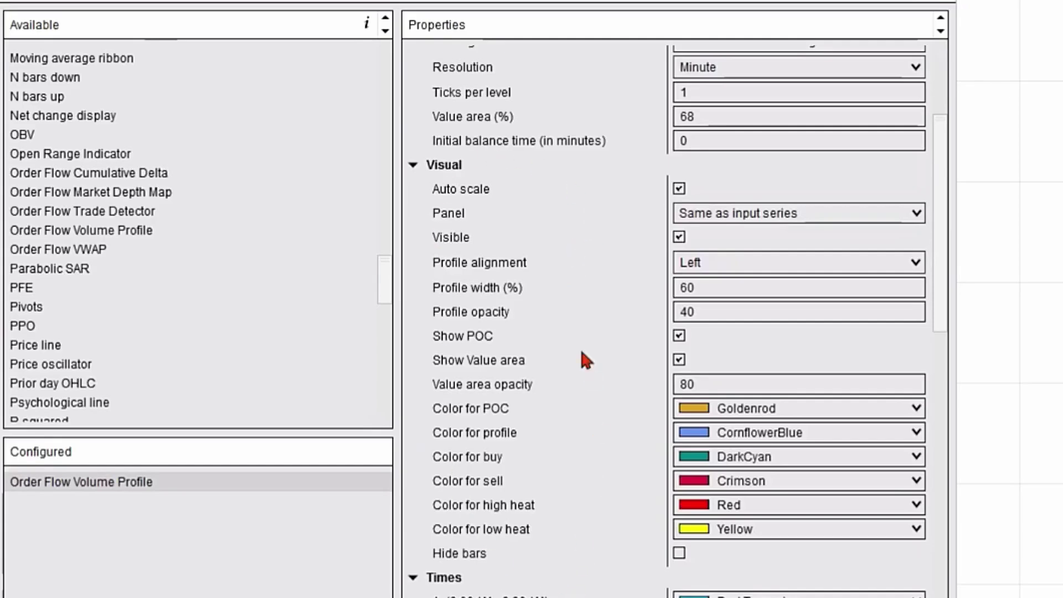
{"action": "scroll", "coordinate": [548, 275], "scroll_direction": "down", "scroll_amount": 5}
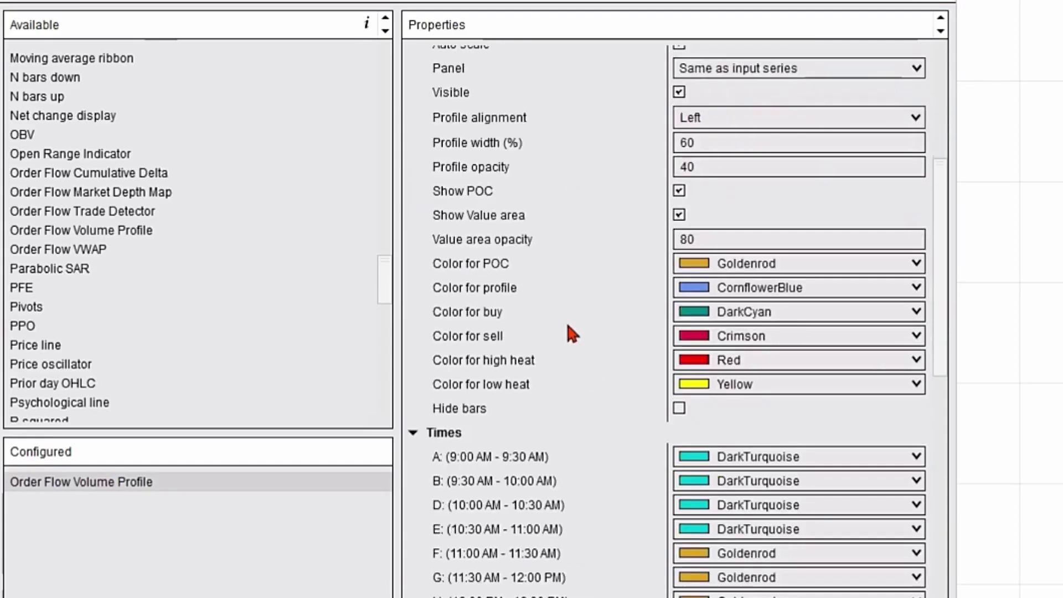
{"action": "scroll", "coordinate": [511, 434], "scroll_direction": "down", "scroll_amount": 15}
{"action": "scroll", "coordinate": [531, 382], "scroll_direction": "down", "scroll_amount": 10}
{"action": "scroll", "coordinate": [549, 324], "scroll_direction": "down", "scroll_amount": 5}
{"action": "scroll", "coordinate": [541, 266], "scroll_direction": "down", "scroll_amount": 6}
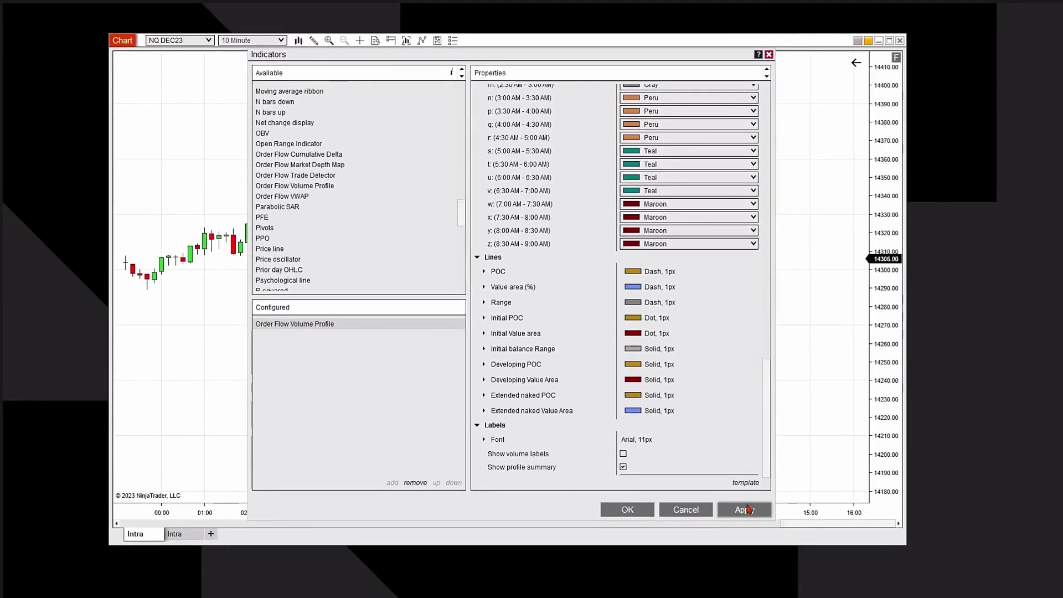
Apply the Volume Profile, close the Indicators window with OK, and widen the candles.
{"action": "left_click", "coordinate": [748, 510]}
{"action": "left_click", "coordinate": [623, 510]}
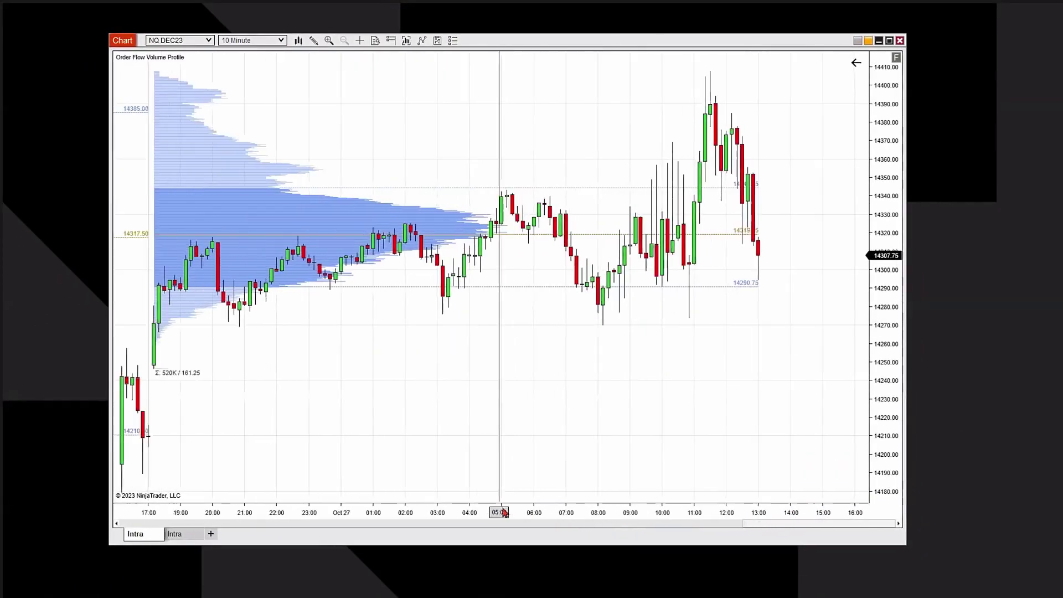
{"action": "left_click_drag", "start_coordinate": [503, 513], "coordinate": [506, 512]}
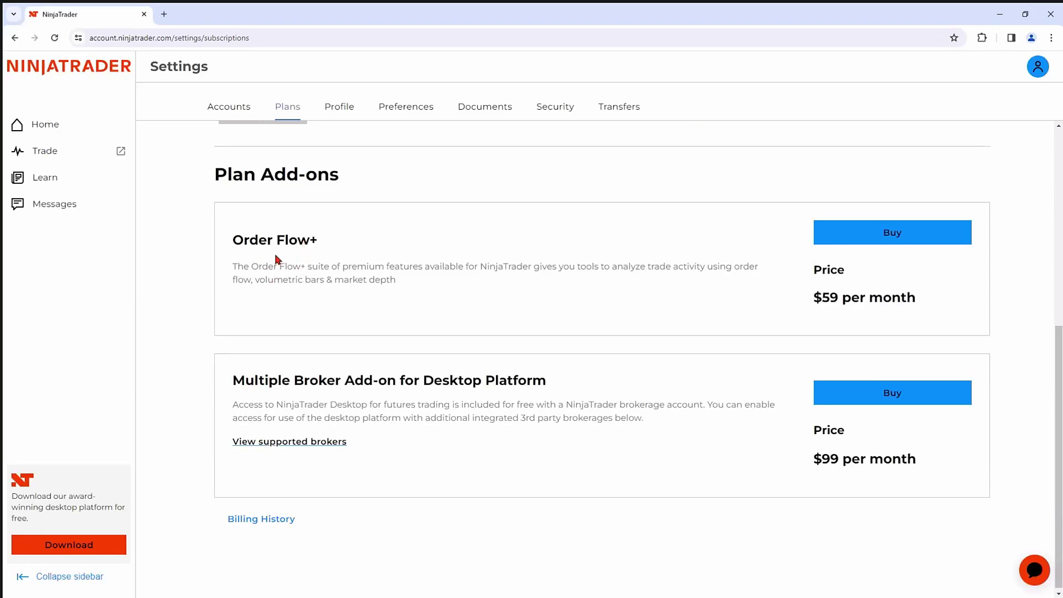
Start buying the $59-per-month Order Flow+ add-on from the Plans page.
{"action": "left_click", "coordinate": [905, 241]}
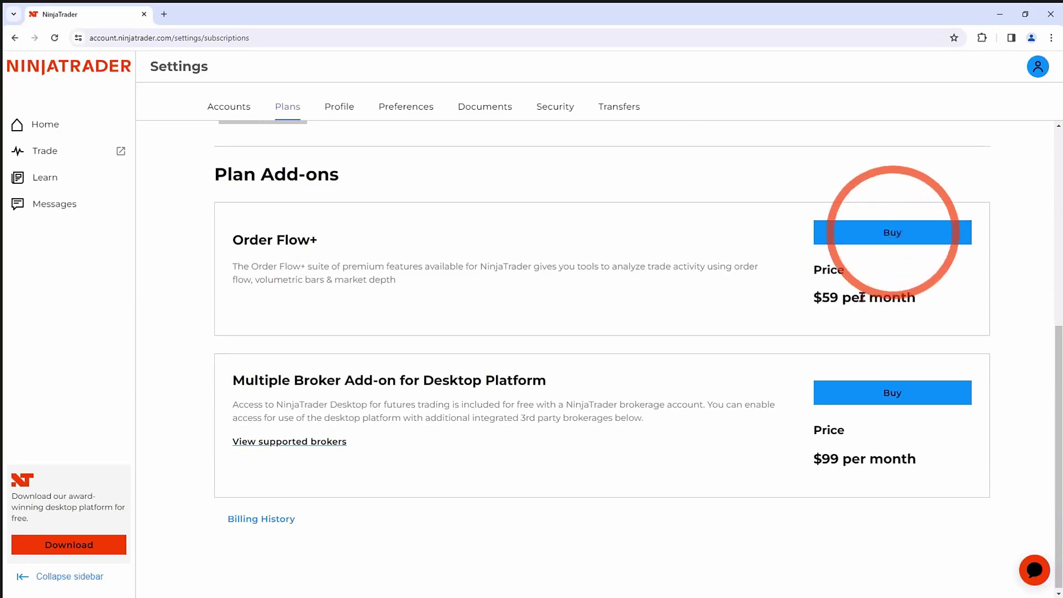